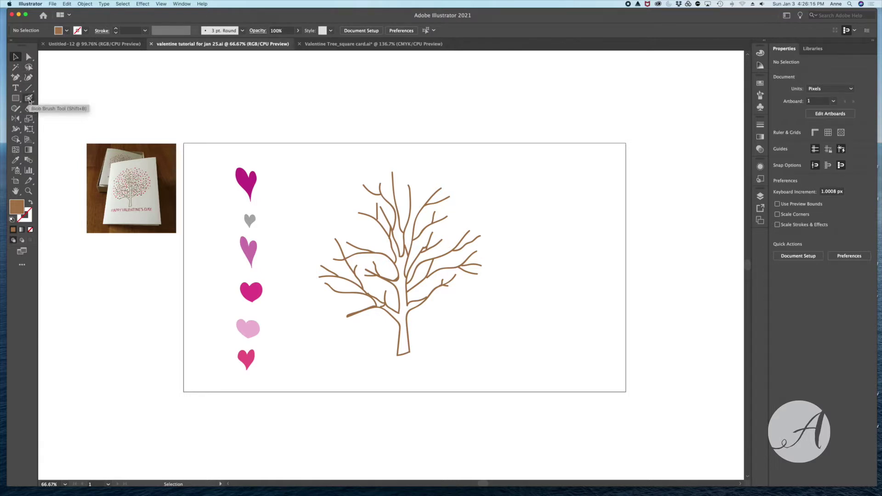
Draw a bent brown branch, about 103 by 150 px, on the empty area right of the tree with the Blob Brush.
{"action": "left_click", "coordinate": [30, 100]}
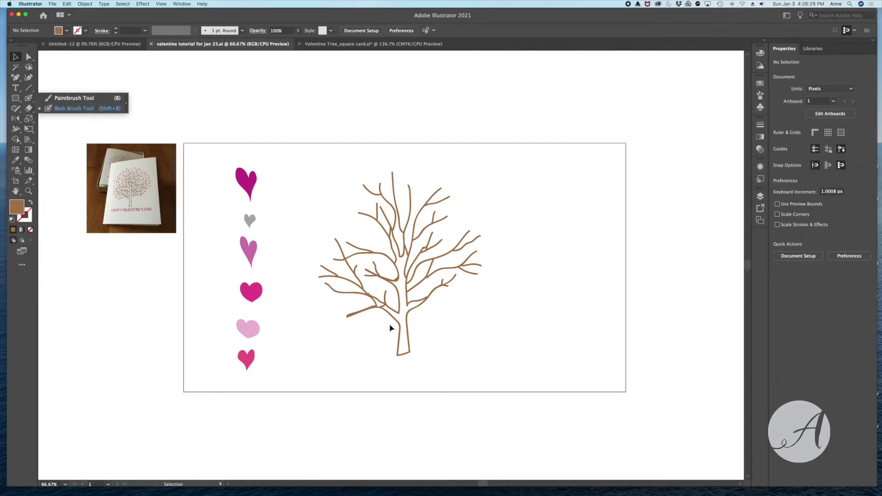
{"action": "key", "text": "shift+b"}
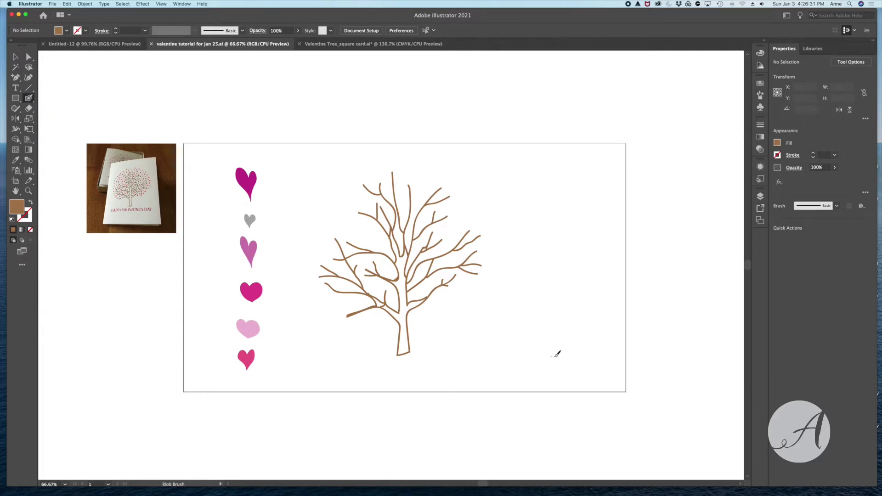
{"action": "mouse_move", "coordinate": [553, 354]}
{"action": "left_mouse_down"}
{"action": "mouse_move", "coordinate": [547, 322]}
{"action": "mouse_move", "coordinate": [520, 302]}
{"action": "left_mouse_up"}
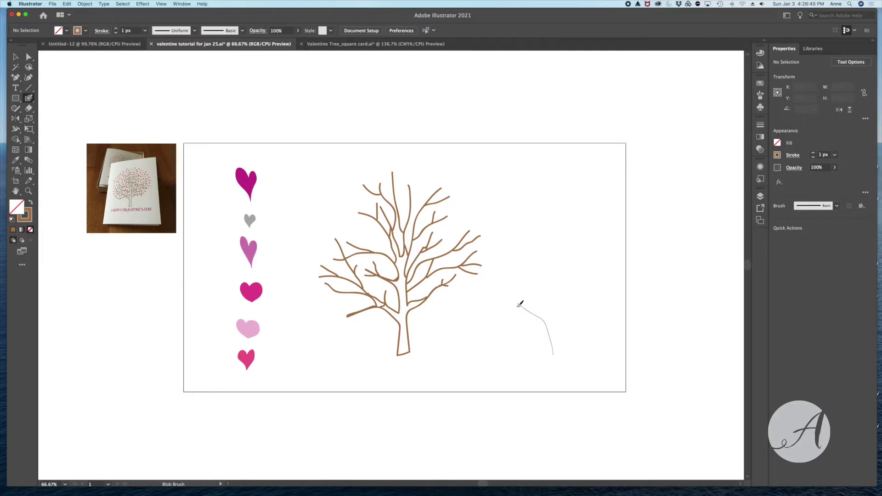
Set the newly drawn branch's stroke weight to 5 px and delete the branch.
{"action": "left_click", "coordinate": [145, 31]}
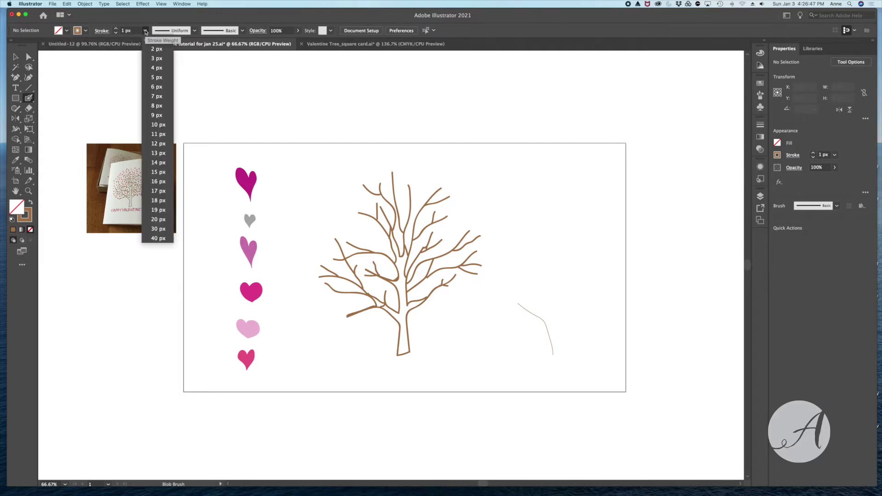
{"action": "left_click", "coordinate": [155, 78]}
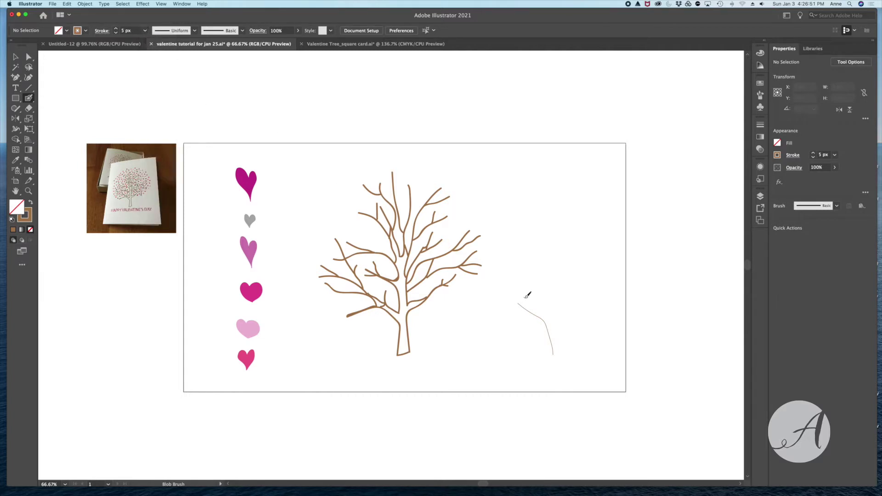
{"action": "key", "text": "v"}
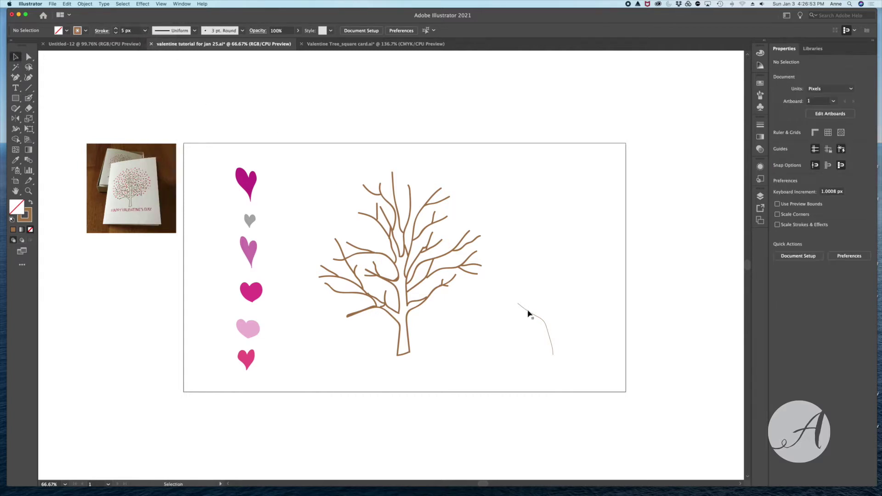
{"action": "left_click", "coordinate": [528, 310]}
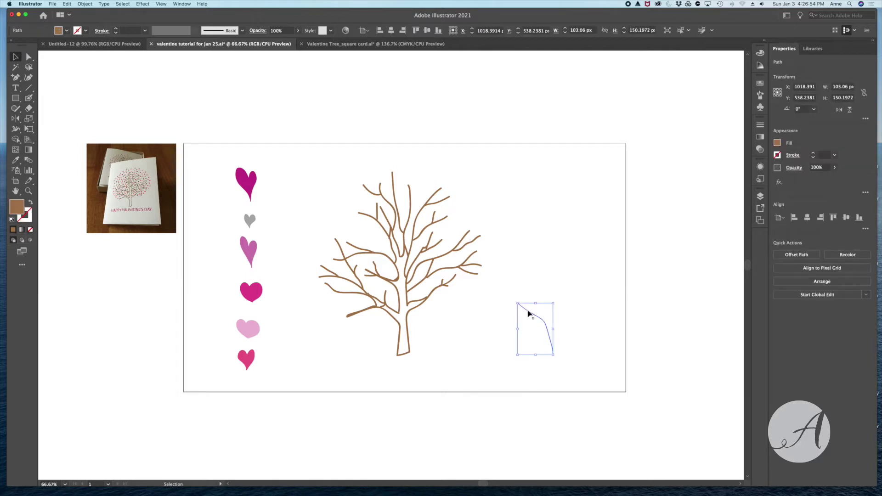
{"action": "left_click", "coordinate": [146, 31]}
{"action": "left_click", "coordinate": [154, 77]}
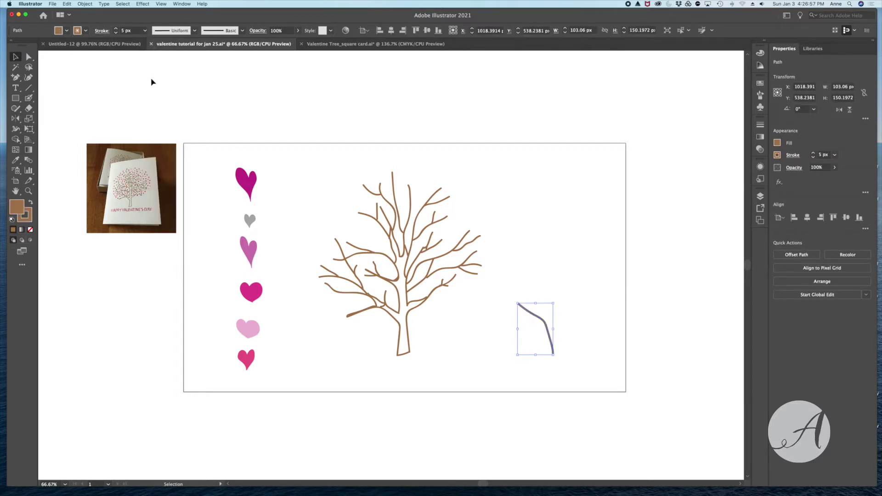
{"action": "left_click", "coordinate": [544, 266]}
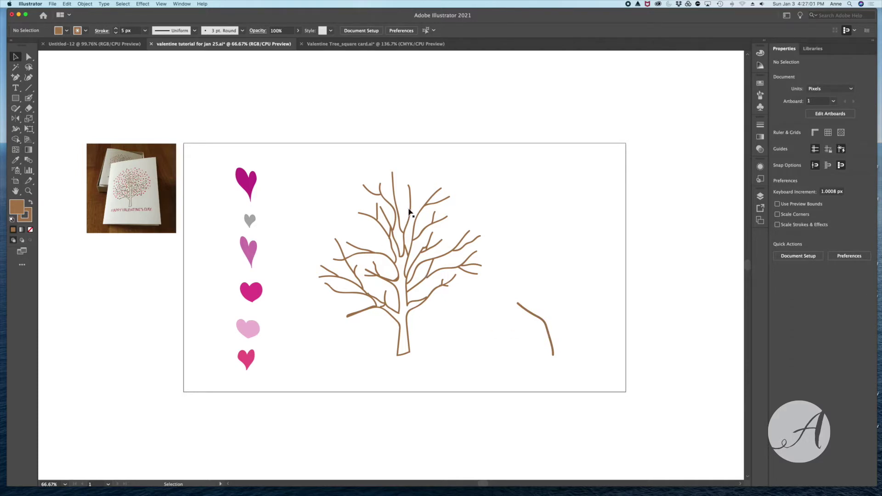
{"action": "left_click", "coordinate": [535, 318]}
{"action": "key", "text": "Delete"}
{"action": "left_click", "coordinate": [386, 278]}
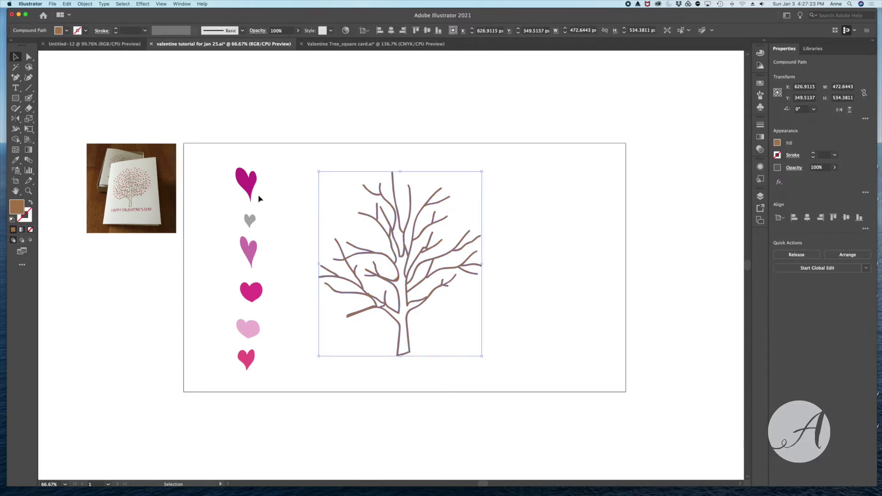
{"action": "left_click", "coordinate": [248, 188]}
{"action": "left_click", "coordinate": [249, 221]}
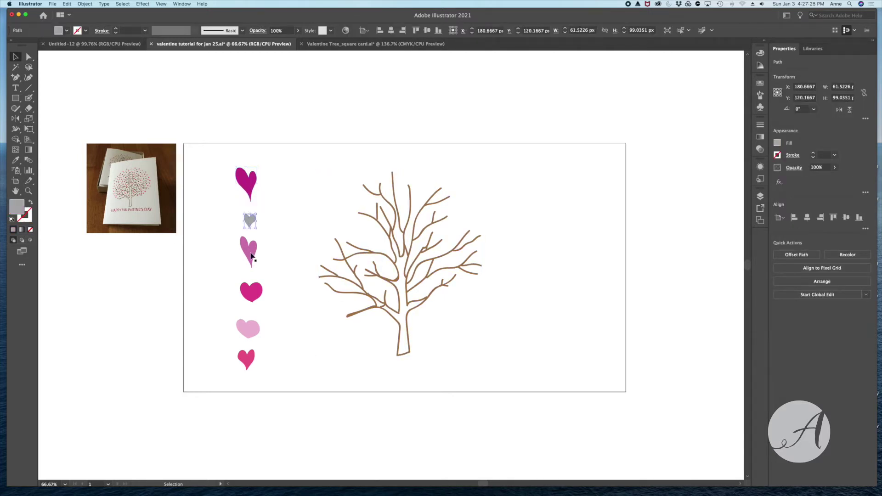
{"action": "left_click", "coordinate": [250, 249]}
{"action": "left_click", "coordinate": [256, 295]}
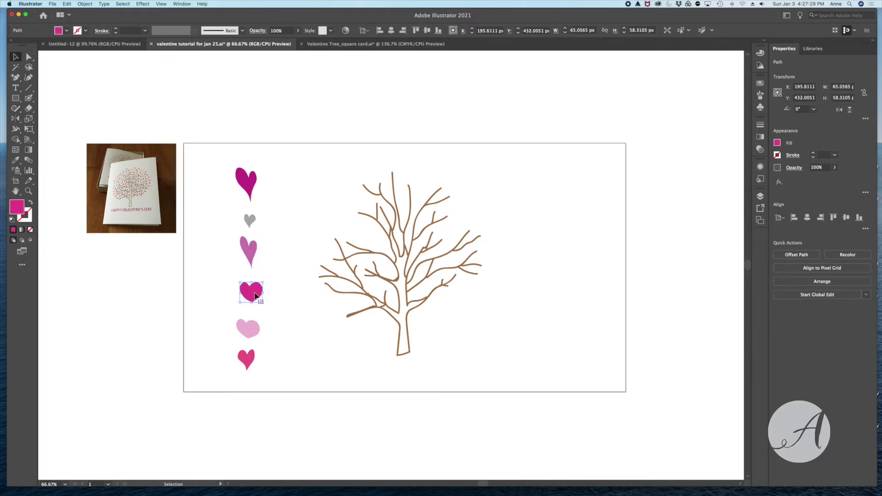
{"action": "left_click", "coordinate": [285, 337]}
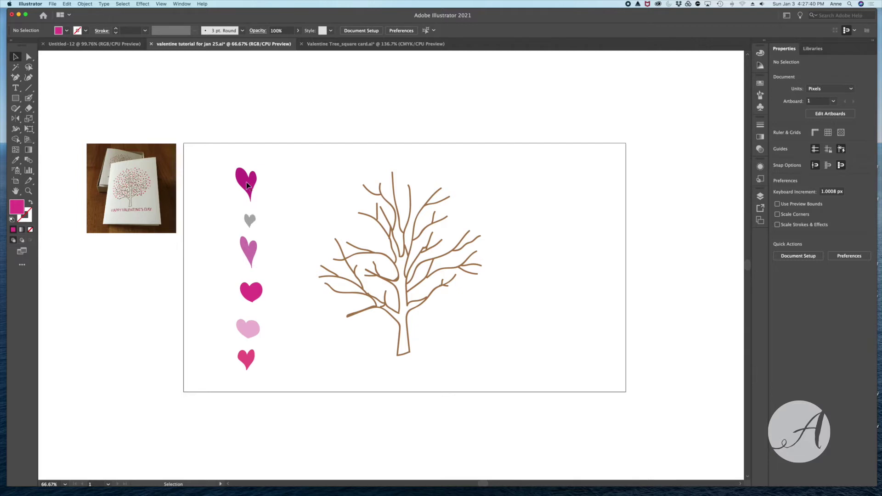
Move the dark magenta and round magenta hearts onto the tree's left branch tips and the long purple heart onto its topmost branch.
{"action": "left_click_drag", "start_coordinate": [247, 182], "coordinate": [345, 279]}
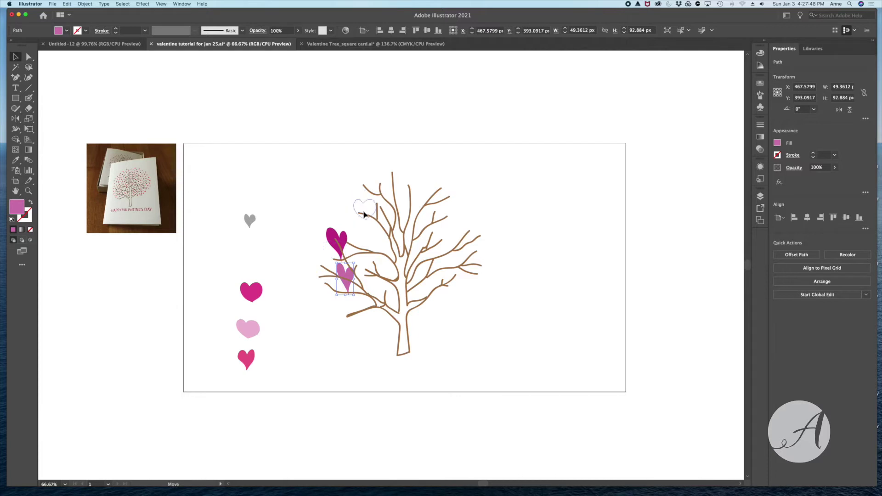
{"action": "left_click_drag", "start_coordinate": [364, 217], "coordinate": [393, 180]}
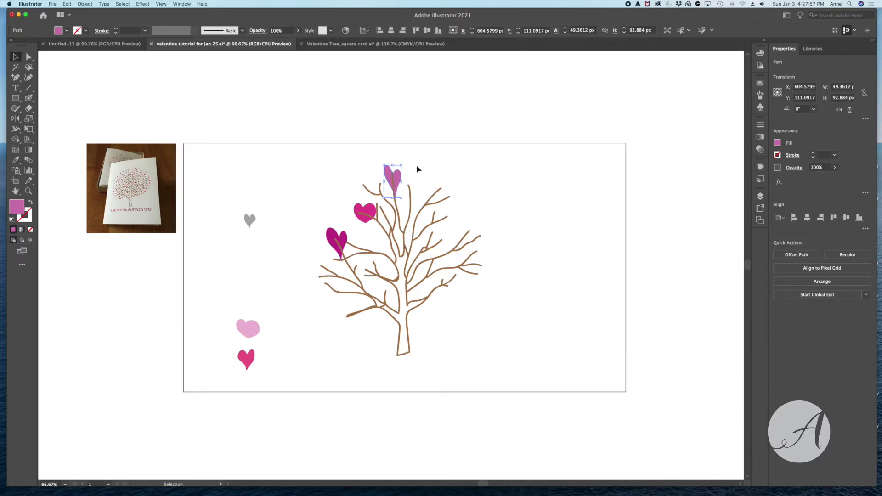
Send the tree outline to the back so the hearts sit in front of its branches.
{"action": "left_click", "coordinate": [388, 238]}
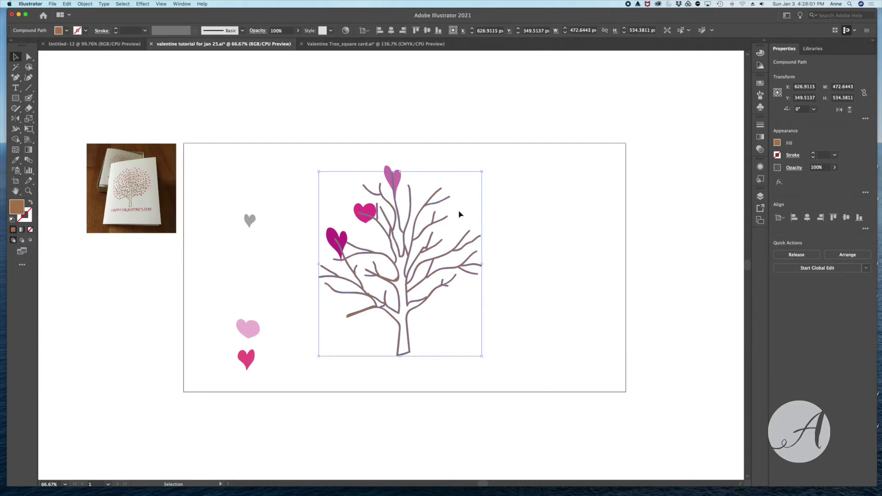
{"action": "right_click", "coordinate": [506, 192]}
{"action": "mouse_move", "coordinate": [516, 267]}
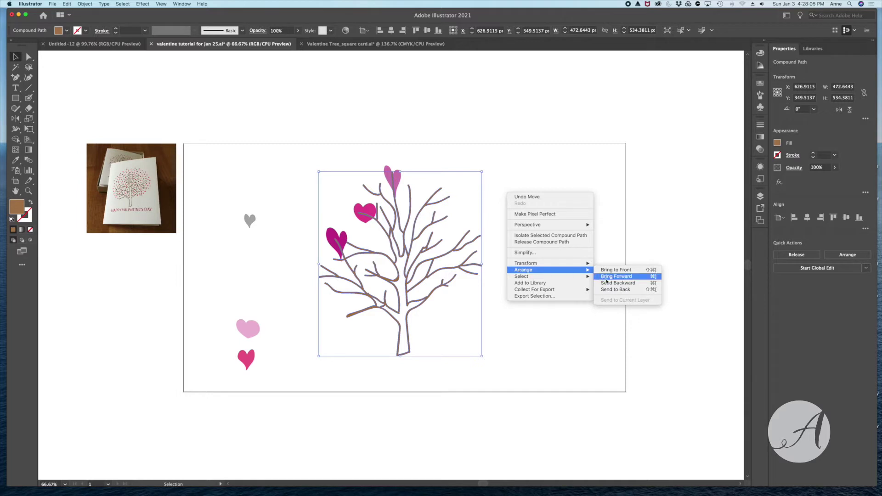
{"action": "left_click", "coordinate": [608, 293]}
{"action": "left_click", "coordinate": [475, 196]}
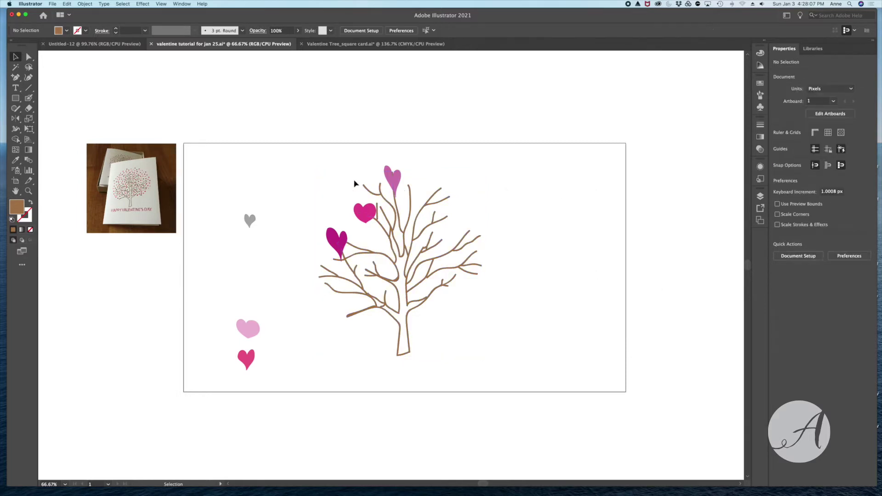
Nudge the top purple heart upward and place the grey, light pink and bright pink hearts on the top, inner left and upper right branches.
{"action": "left_click", "coordinate": [392, 177]}
{"action": "left_click_drag", "start_coordinate": [248, 221], "coordinate": [410, 189]}
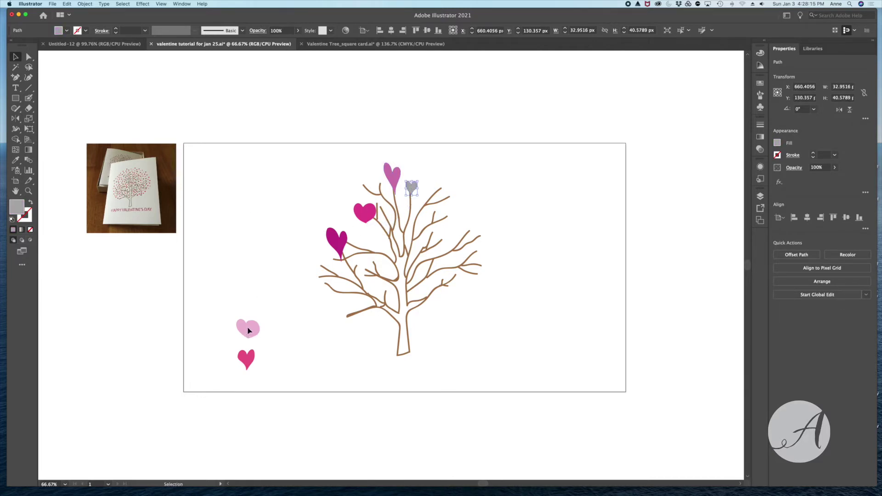
{"action": "left_click_drag", "start_coordinate": [248, 329], "coordinate": [367, 250]}
{"action": "left_click_drag", "start_coordinate": [246, 360], "coordinate": [445, 220]}
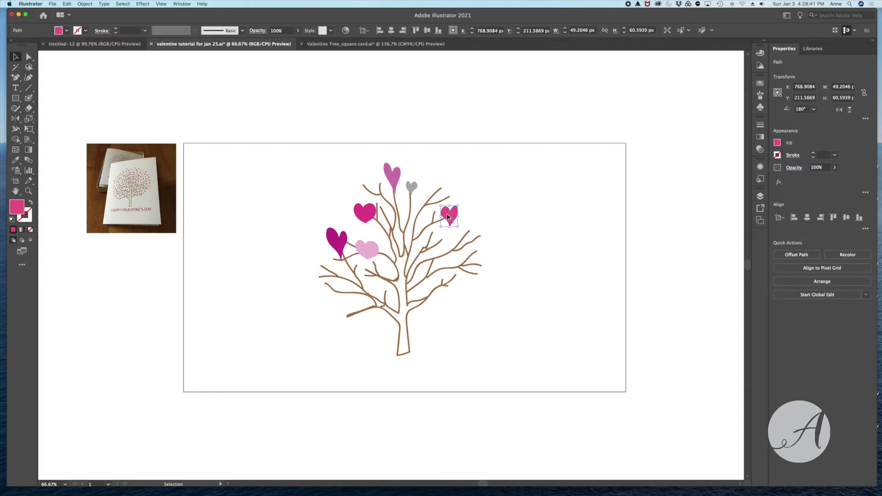
Place a copy of the upper right bright pink heart on the lower right branch tip and tilt it.
{"action": "left_click_drag", "start_coordinate": [448, 217], "coordinate": [443, 286]}
{"action": "left_click", "coordinate": [457, 279]}
{"action": "left_click", "coordinate": [444, 282]}
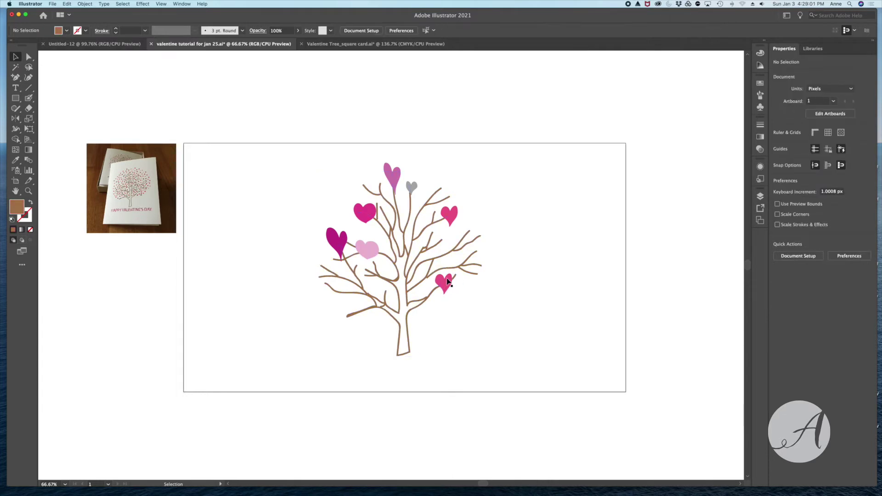
Place tilted copies of the purple, light pink and grey hearts on the far left, right and inner left branches.
{"action": "left_click", "coordinate": [391, 176]}
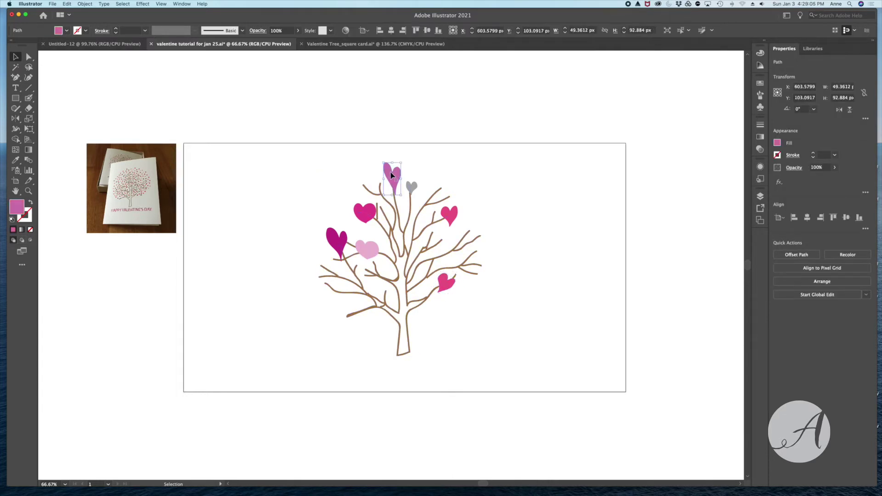
{"action": "left_click_drag", "start_coordinate": [392, 176], "coordinate": [301, 283]}
{"action": "left_click_drag", "start_coordinate": [370, 250], "coordinate": [441, 254]}
{"action": "left_click_drag", "start_coordinate": [412, 188], "coordinate": [373, 268]}
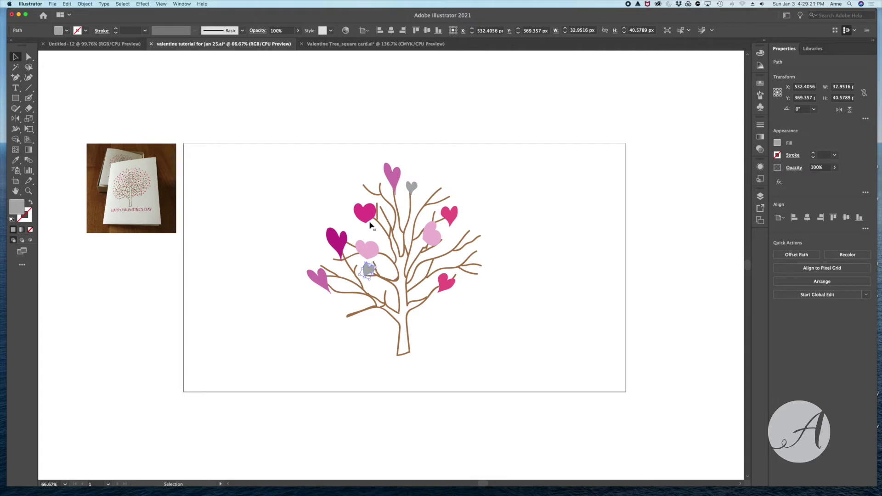
Rotate the round magenta and topmost purple hearts slightly, and place copies of both on the tree's right-hand branches.
{"action": "left_click", "coordinate": [375, 208]}
{"action": "left_click_drag", "start_coordinate": [375, 208], "coordinate": [479, 237]}
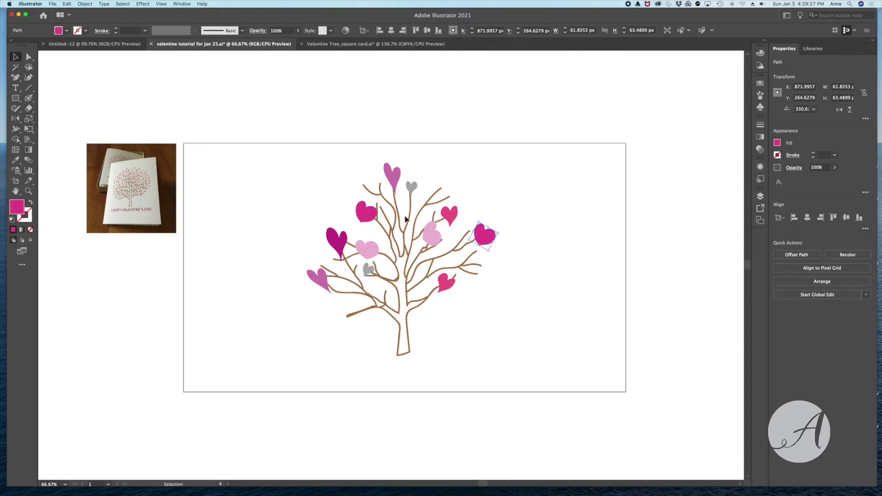
{"action": "left_click_drag", "start_coordinate": [390, 175], "coordinate": [419, 285]}
{"action": "left_click", "coordinate": [392, 174]}
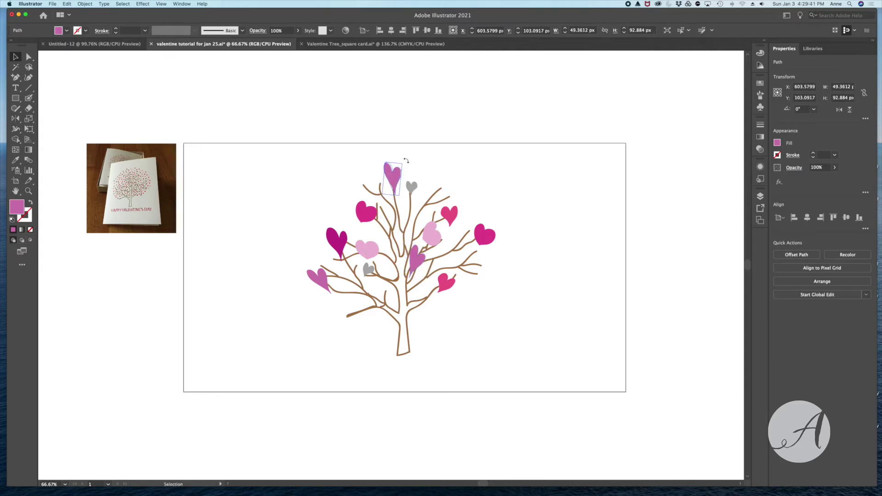
{"action": "left_click", "coordinate": [445, 169]}
Place a copy of the dark magenta heart on the upper right branch tip and reflect it across the vertical axis.
{"action": "left_click_drag", "start_coordinate": [338, 243], "coordinate": [440, 180]}
{"action": "right_click", "coordinate": [484, 174]}
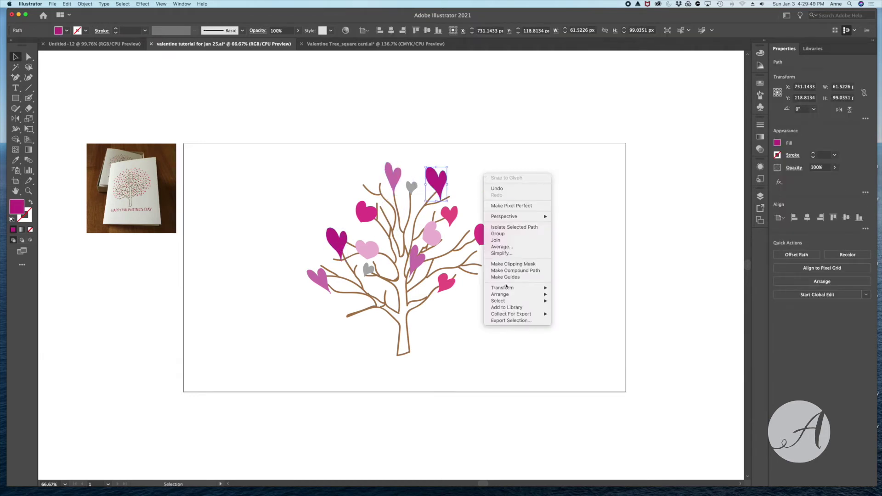
{"action": "mouse_move", "coordinate": [506, 288]}
{"action": "left_click", "coordinate": [561, 311]}
{"action": "left_click", "coordinate": [626, 454]}
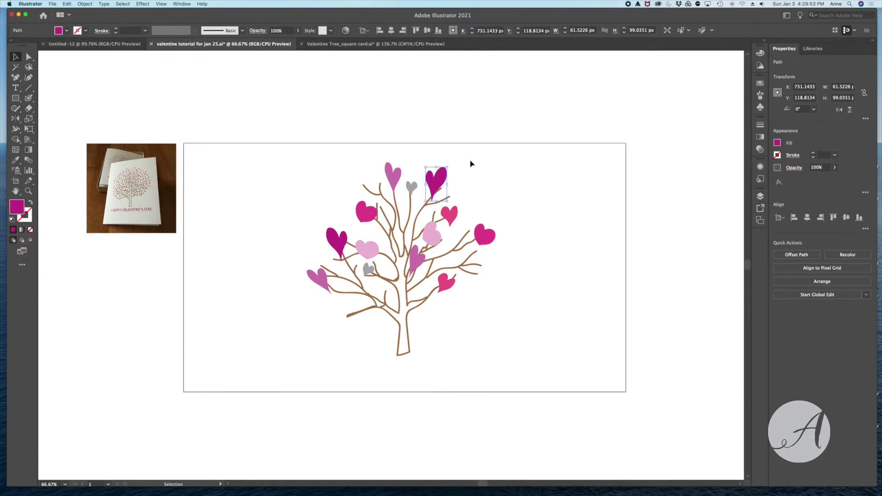
Rotate the reflected dark magenta heart slightly to line up with the upper right branch.
{"action": "left_click_drag", "start_coordinate": [452, 168], "coordinate": [441, 181]}
{"action": "left_click", "coordinate": [484, 181]}
{"action": "left_click", "coordinate": [482, 179]}
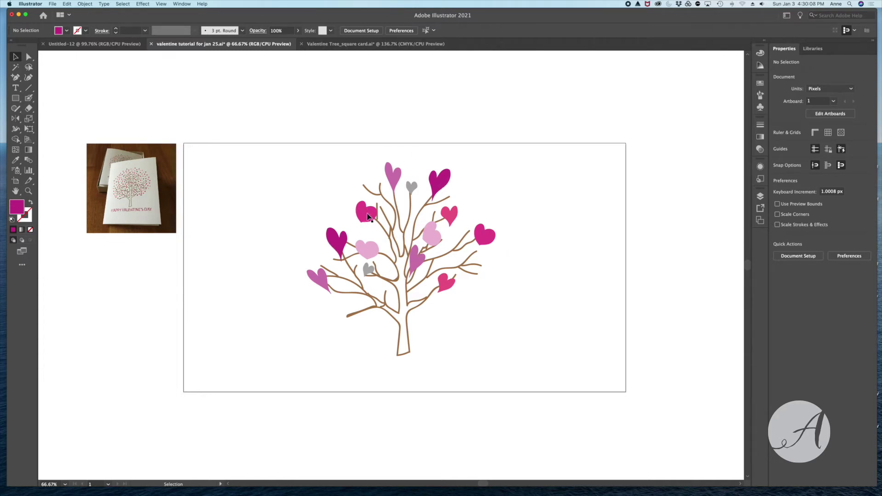
Rotate the round magenta heart on the upper left branch to about 23° so that it follows the branch.
{"action": "left_click", "coordinate": [366, 216]}
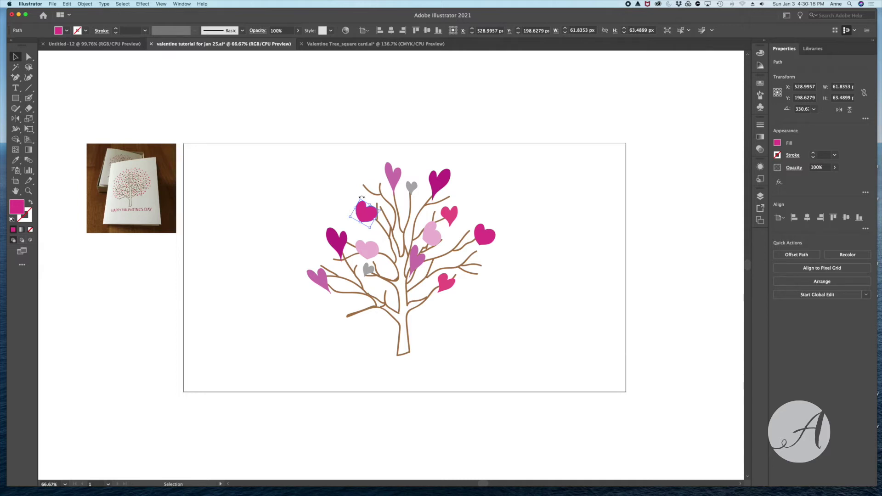
{"action": "mouse_move", "coordinate": [361, 197]}
{"action": "left_mouse_down"}
{"action": "mouse_move", "coordinate": [352, 215]}
{"action": "mouse_move", "coordinate": [349, 206]}
{"action": "left_mouse_up"}
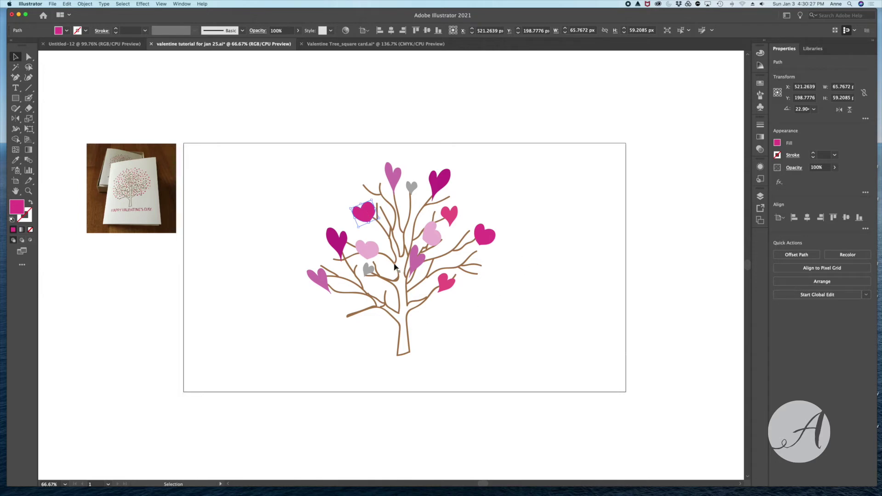
Place a copy of the leftmost purple heart, reflected across the vertical axis, on the right branch tip below the round magenta heart.
{"action": "left_click", "coordinate": [322, 281]}
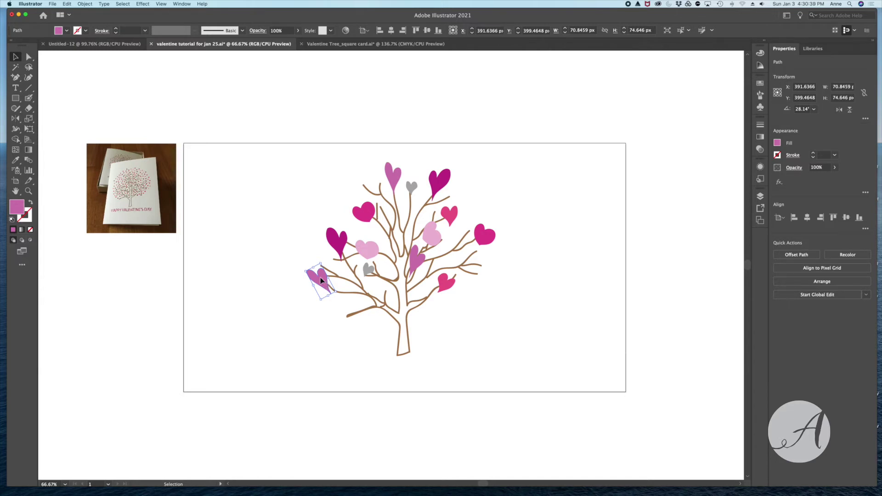
{"action": "left_click_drag", "start_coordinate": [321, 280], "coordinate": [445, 317]}
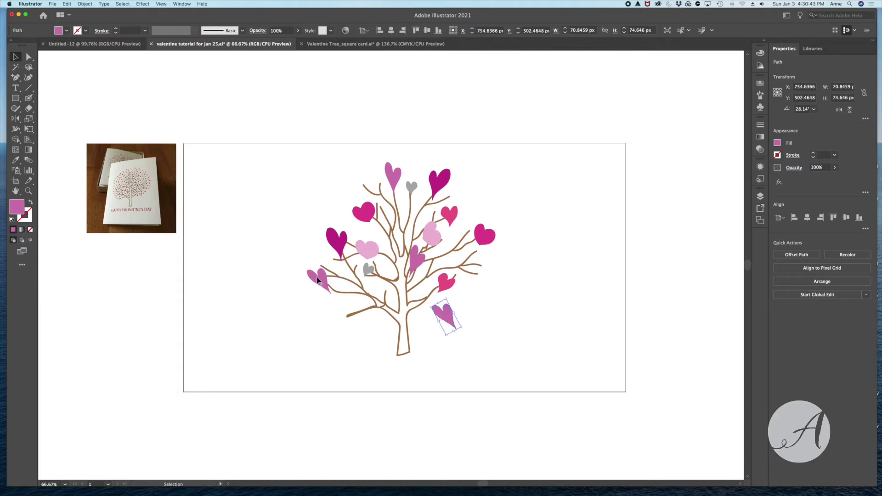
{"action": "right_click", "coordinate": [471, 300]}
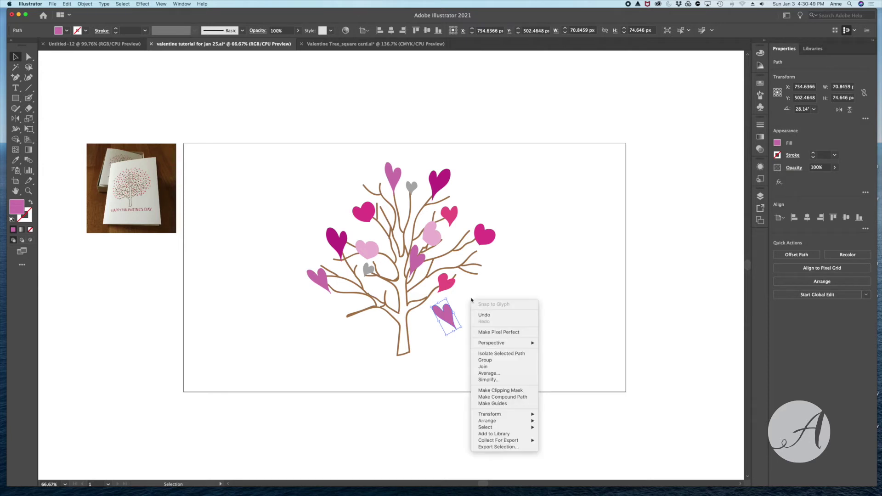
{"action": "mouse_move", "coordinate": [486, 416]}
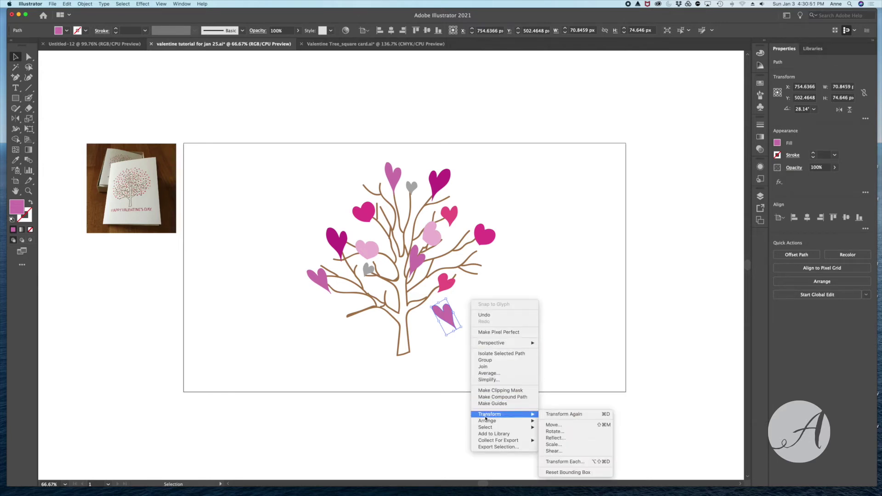
{"action": "left_click", "coordinate": [559, 439]}
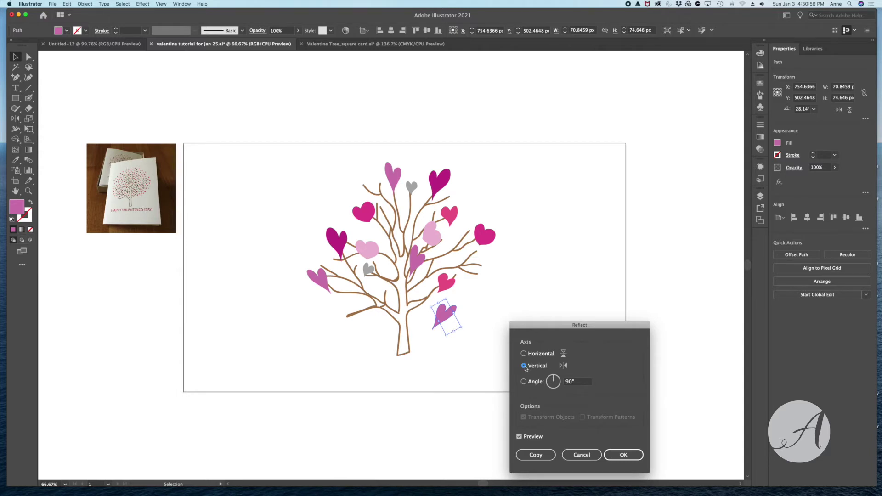
{"action": "left_click", "coordinate": [625, 455]}
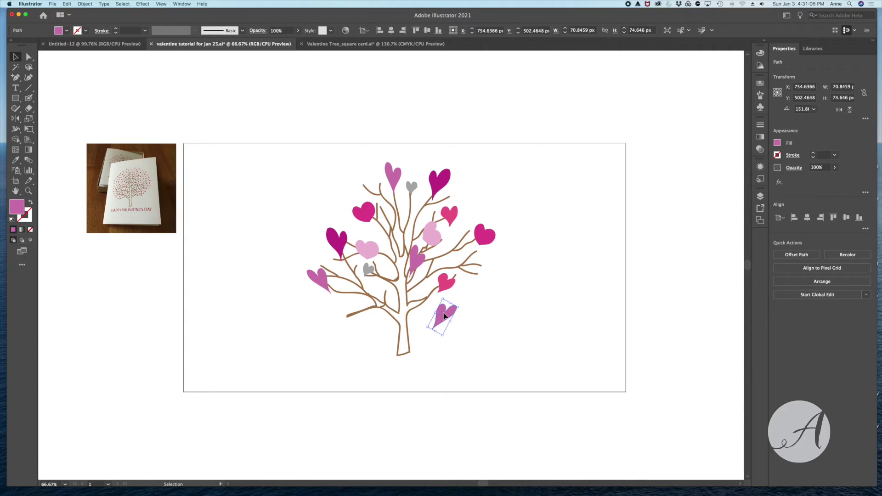
{"action": "left_click_drag", "start_coordinate": [441, 316], "coordinate": [486, 262]}
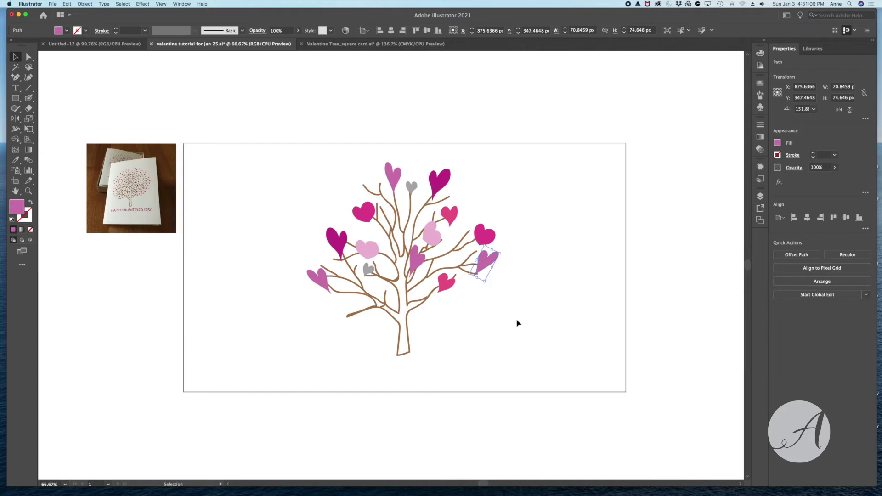
{"action": "left_click", "coordinate": [517, 322]}
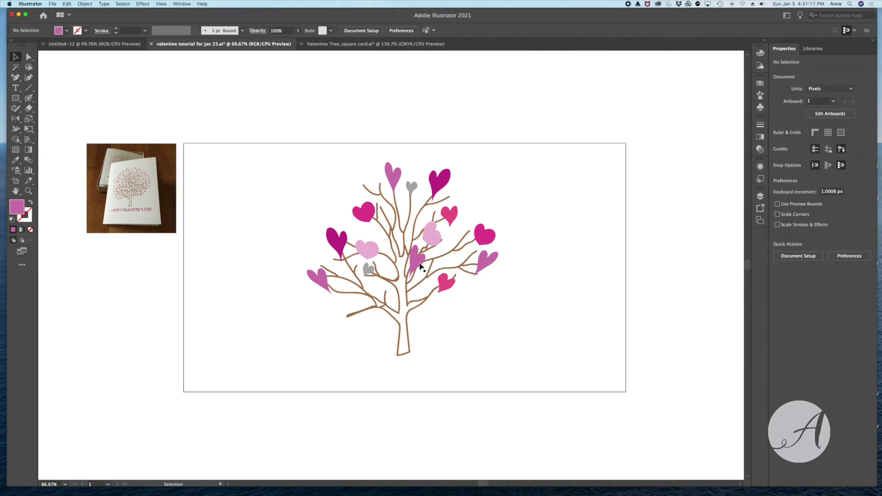
Enlarge the Valentine card reference photo to examine its tree, and scale it back down to 272 × 309 px beside the artboard.
{"action": "left_click", "coordinate": [144, 199]}
{"action": "left_click_drag", "start_coordinate": [176, 234], "coordinate": [251, 331]}
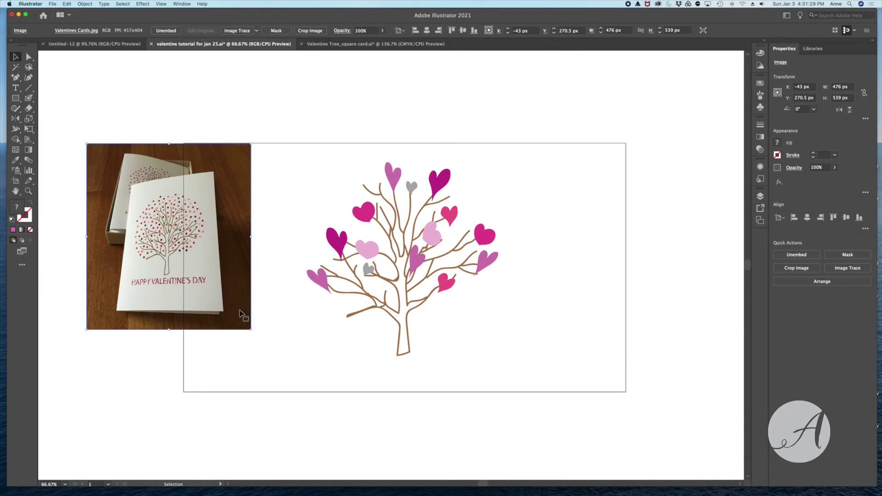
{"action": "left_click_drag", "start_coordinate": [250, 329], "coordinate": [182, 251]}
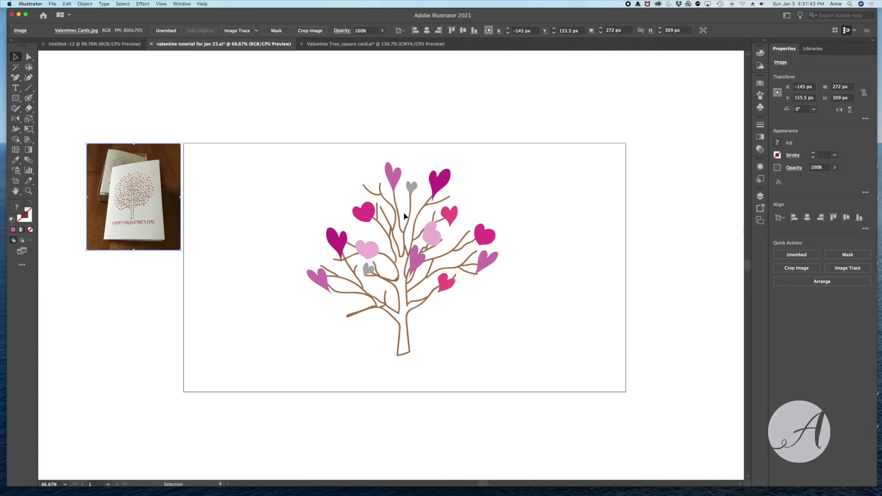
Copy the upper left round magenta heart onto the lower inner left branch, and place a reflected copy of the top grey heart on the upper left tip.
{"action": "left_click", "coordinate": [366, 214]}
{"action": "left_click_drag", "start_coordinate": [367, 214], "coordinate": [385, 291]}
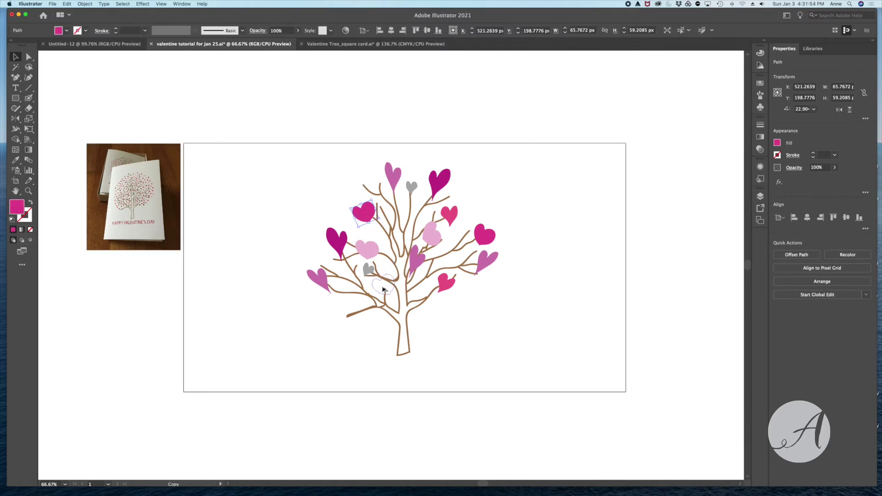
{"action": "left_click_drag", "start_coordinate": [412, 187], "coordinate": [365, 185]}
{"action": "right_click", "coordinate": [270, 182]}
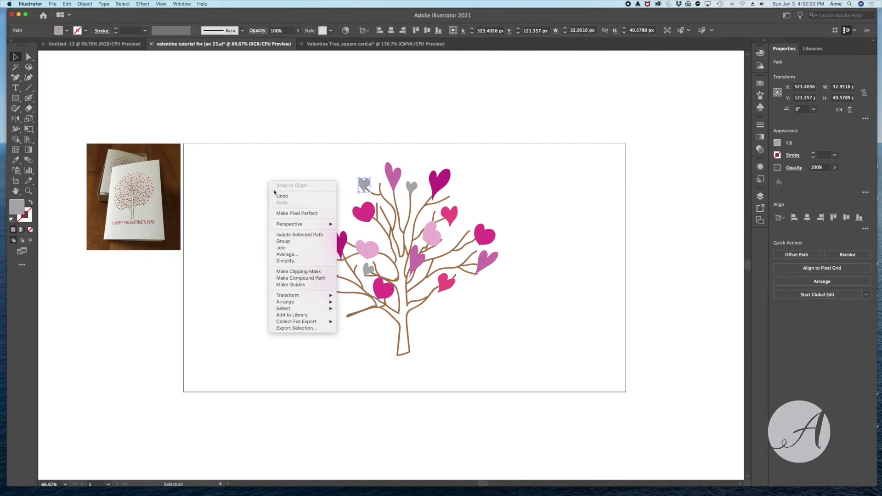
{"action": "mouse_move", "coordinate": [292, 296]}
{"action": "left_click", "coordinate": [353, 319]}
{"action": "left_click", "coordinate": [623, 455]}
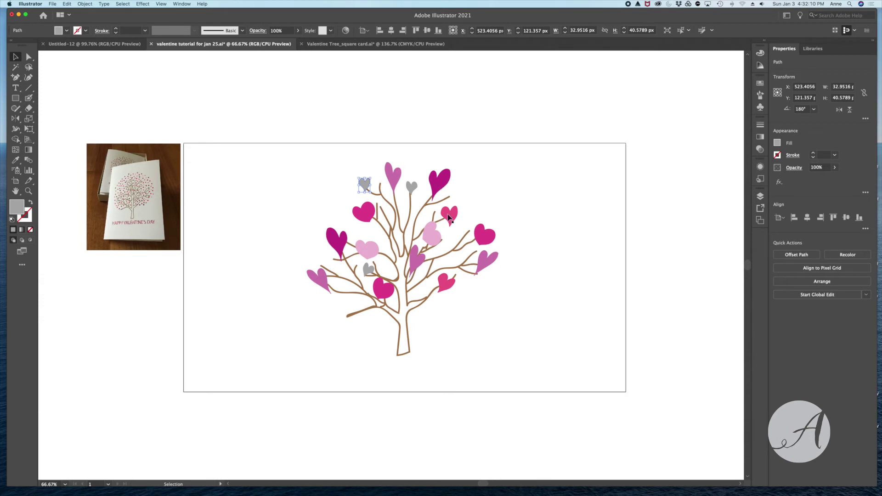
Place copies of the round magenta, light pink and dark magenta hearts on the tree's upper central branches.
{"action": "left_click", "coordinate": [486, 237]}
{"action": "left_click_drag", "start_coordinate": [485, 236], "coordinate": [391, 203]}
{"action": "left_click_drag", "start_coordinate": [439, 179], "coordinate": [424, 203]}
{"action": "left_click", "coordinate": [431, 225]}
Place dark magenta copies on the right and lower left branches, rotating the lower left one to about 324°, and a pink copy on the inner left.
{"action": "left_click", "coordinate": [337, 243]}
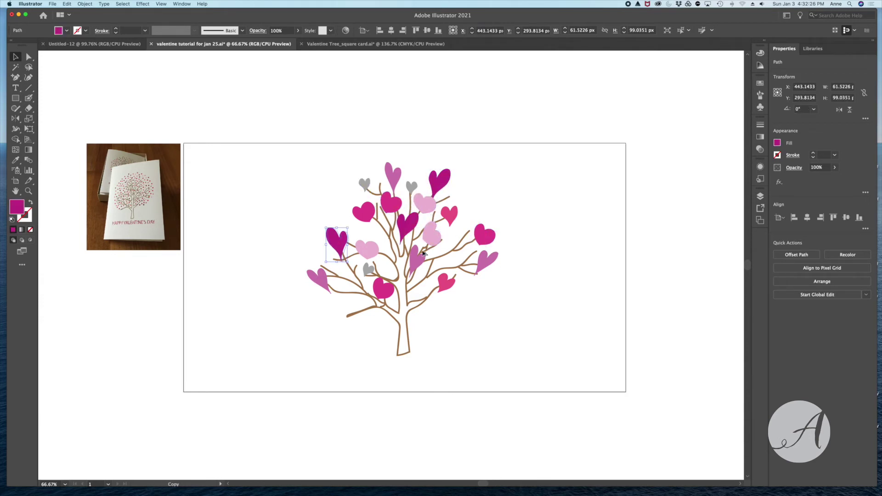
{"action": "left_click_drag", "start_coordinate": [454, 253], "coordinate": [350, 296]}
{"action": "left_click", "coordinate": [337, 244]}
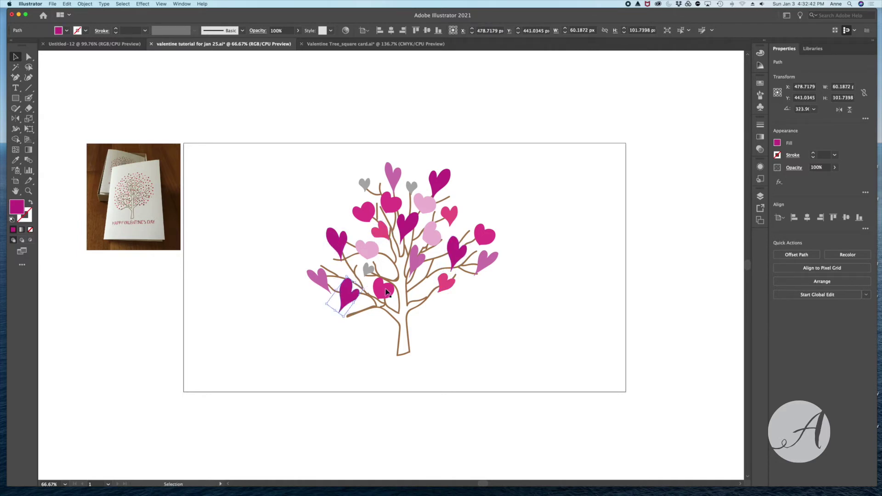
{"action": "left_click", "coordinate": [383, 289]}
{"action": "left_click", "coordinate": [465, 229]}
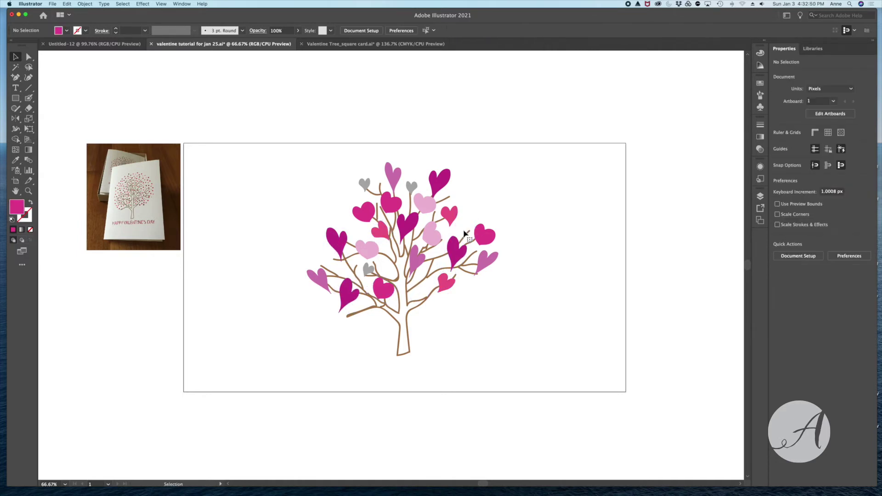
Place copies of the small grey hearts on two right-hand branch tips, rotating the upper one to about 129°.
{"action": "left_click", "coordinate": [368, 271]}
{"action": "left_click_drag", "start_coordinate": [368, 270], "coordinate": [468, 226]}
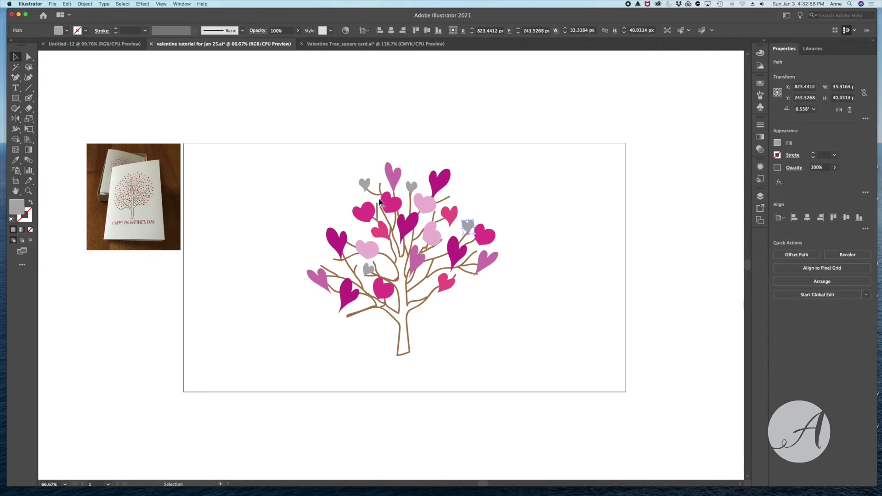
{"action": "left_click_drag", "start_coordinate": [364, 184], "coordinate": [453, 194]}
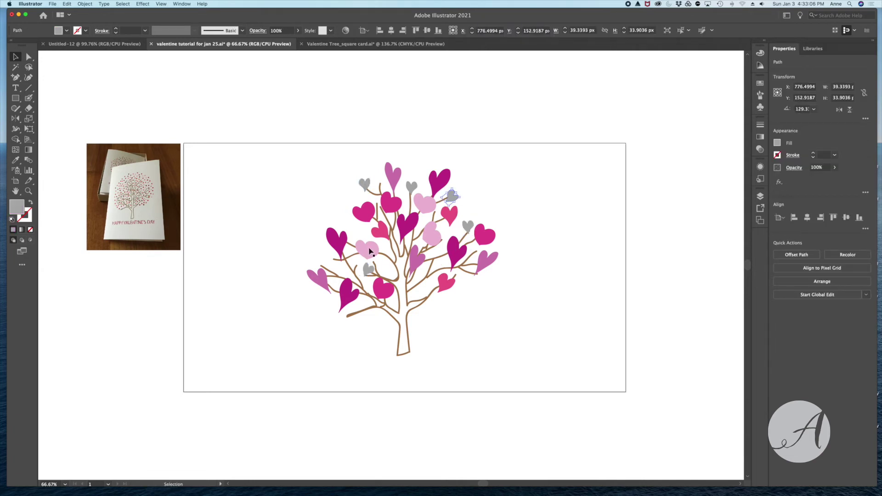
Shift the lower right pink heart outward, and add a pink copy on the far left branch and a grey copy on the far right one.
{"action": "left_click", "coordinate": [447, 284]}
{"action": "mouse_move", "coordinate": [447, 285]}
{"action": "left_mouse_down"}
{"action": "mouse_move", "coordinate": [302, 256]}
{"action": "mouse_move", "coordinate": [455, 279]}
{"action": "left_mouse_up"}
{"action": "left_click_drag", "start_coordinate": [452, 197], "coordinate": [476, 252]}
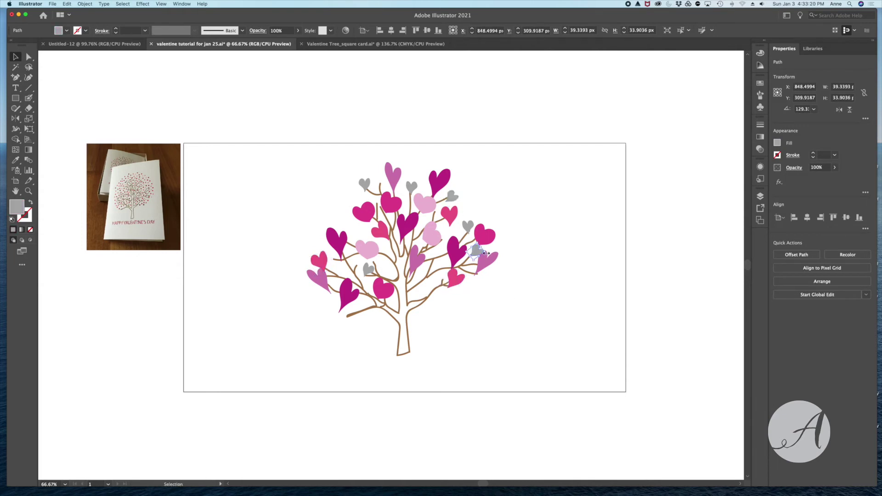
{"action": "left_click", "coordinate": [471, 310]}
Place a shortened copy of the topmost purple heart, about 48 × 62 px, on the lowest left branch tip.
{"action": "left_click_drag", "start_coordinate": [391, 177], "coordinate": [375, 326]}
{"action": "left_click", "coordinate": [323, 321]}
{"action": "left_click", "coordinate": [350, 329]}
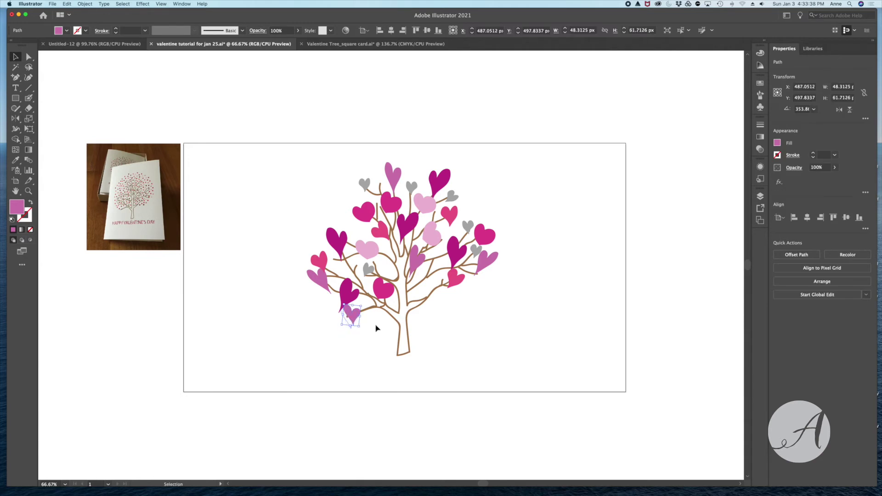
{"action": "left_click", "coordinate": [376, 328]}
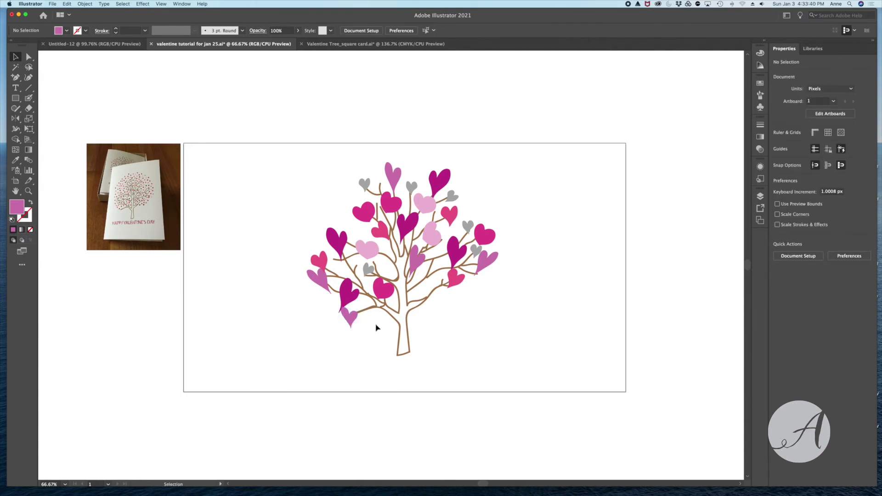
Shrink the far left purple heart to about 56 × 49 px and set it back on its branch tip under the pink heart.
{"action": "left_click", "coordinate": [323, 284]}
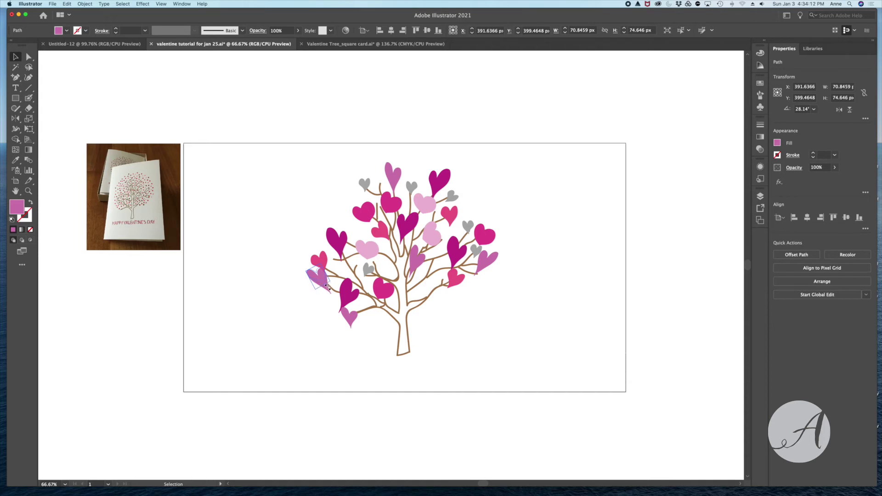
{"action": "left_click_drag", "start_coordinate": [326, 288], "coordinate": [283, 285]}
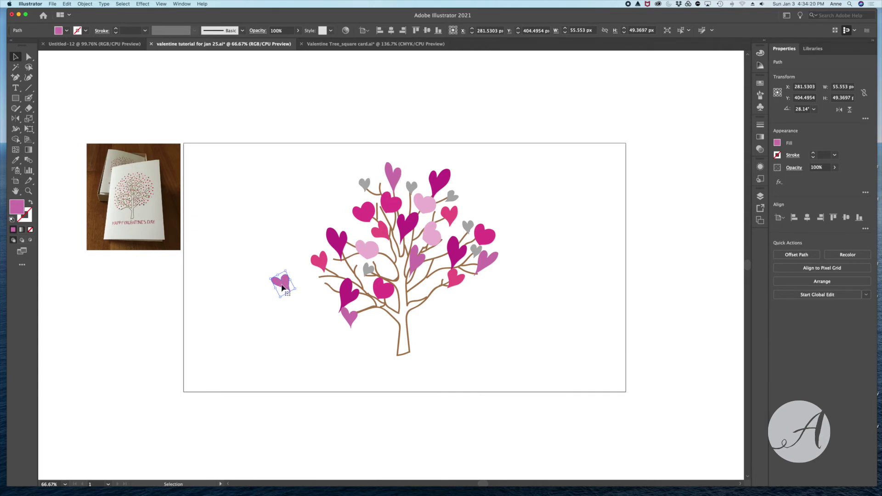
{"action": "left_click_drag", "start_coordinate": [285, 280], "coordinate": [319, 278]}
{"action": "left_click", "coordinate": [282, 294]}
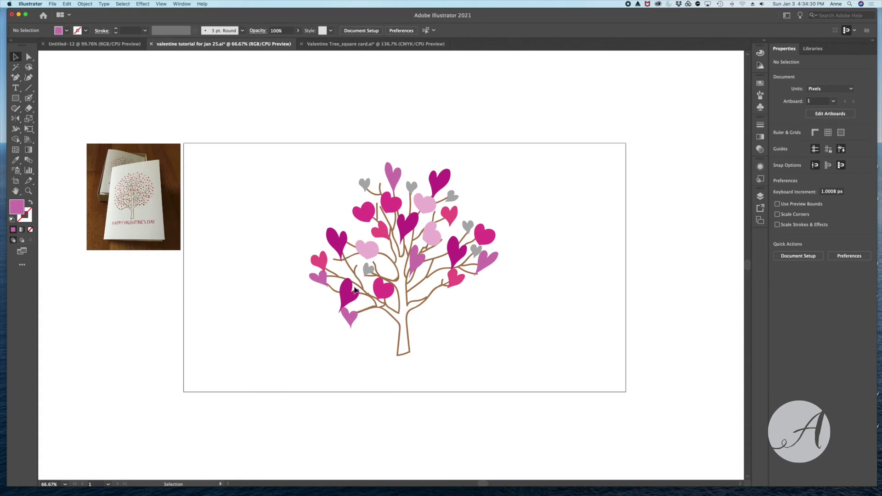
Reduce the dark magenta heart on the upper right branch tip to about 61 × 80 px.
{"action": "left_click", "coordinate": [439, 184]}
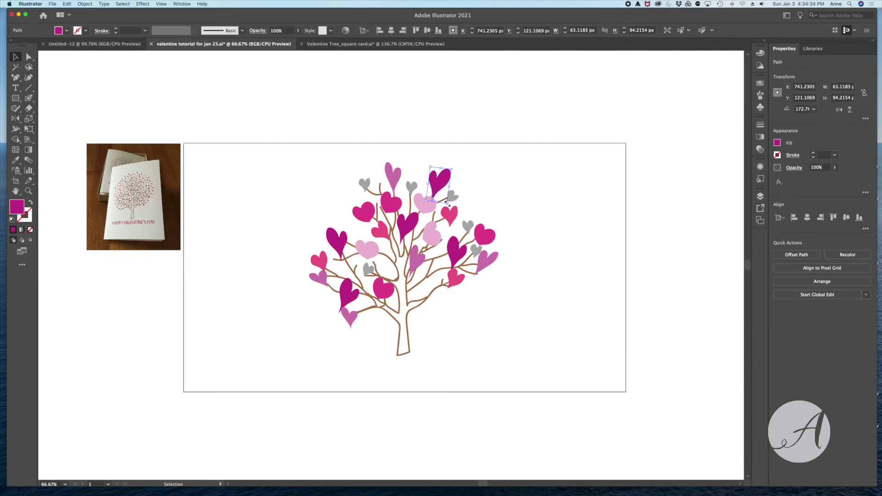
{"action": "mouse_move", "coordinate": [446, 203]}
{"action": "left_mouse_down"}
{"action": "mouse_move", "coordinate": [485, 239]}
{"action": "mouse_move", "coordinate": [453, 211]}
{"action": "mouse_move", "coordinate": [484, 280]}
{"action": "mouse_move", "coordinate": [447, 199]}
{"action": "left_mouse_up"}
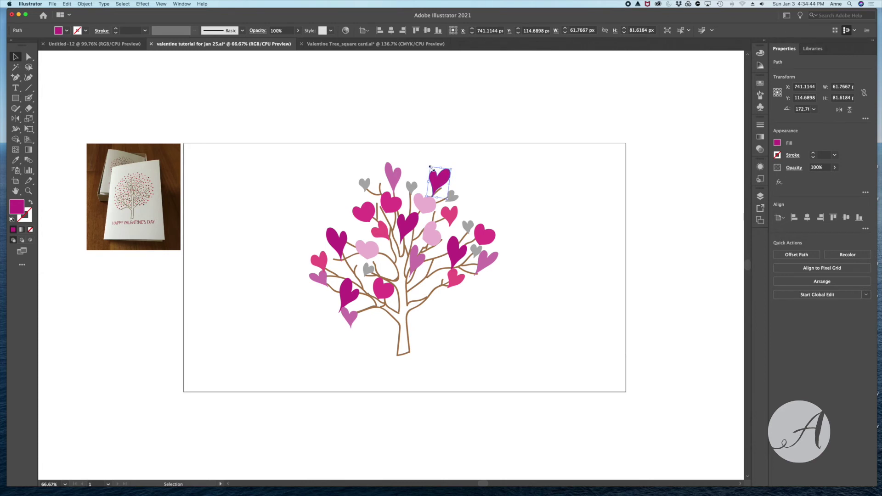
{"action": "mouse_move", "coordinate": [430, 167]}
{"action": "left_mouse_down"}
{"action": "mouse_move", "coordinate": [416, 144]}
{"action": "mouse_move", "coordinate": [430, 167]}
{"action": "left_mouse_up"}
Shrink the round magenta heart on the far right branch tip to about 44 × 45 px.
{"action": "left_click", "coordinate": [477, 226]}
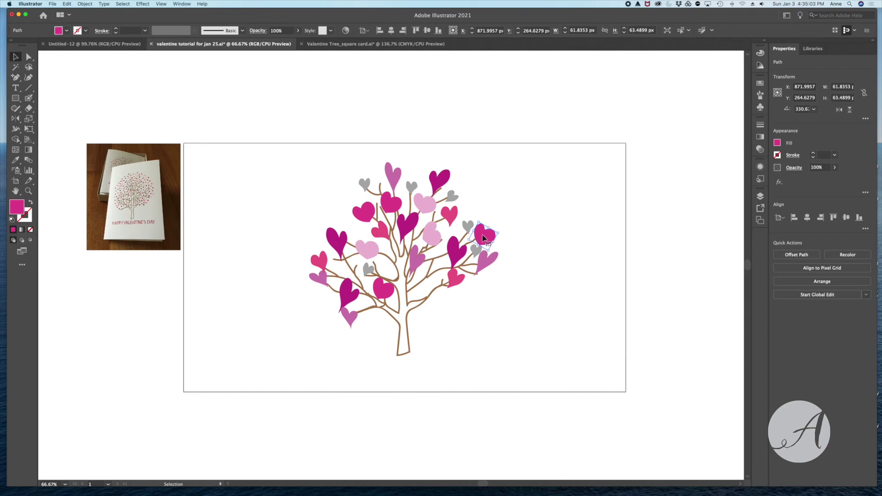
{"action": "left_click_drag", "start_coordinate": [488, 248], "coordinate": [487, 246]}
{"action": "mouse_move", "coordinate": [489, 240]}
{"action": "left_mouse_down"}
{"action": "mouse_move", "coordinate": [504, 260]}
{"action": "mouse_move", "coordinate": [486, 249]}
{"action": "left_mouse_up"}
{"action": "mouse_move", "coordinate": [486, 250]}
{"action": "left_mouse_down"}
{"action": "mouse_move", "coordinate": [495, 258]}
{"action": "mouse_move", "coordinate": [493, 249]}
{"action": "left_mouse_up"}
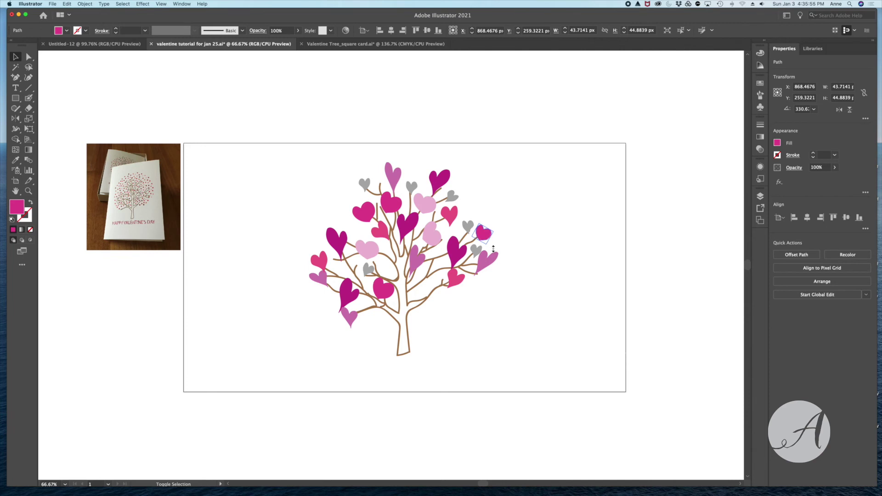
{"action": "left_click", "coordinate": [533, 210]}
Nudge the upper right dark magenta heart outward, and shrink the lower left dark magenta heart to about 40 × 67 px.
{"action": "left_click", "coordinate": [445, 179]}
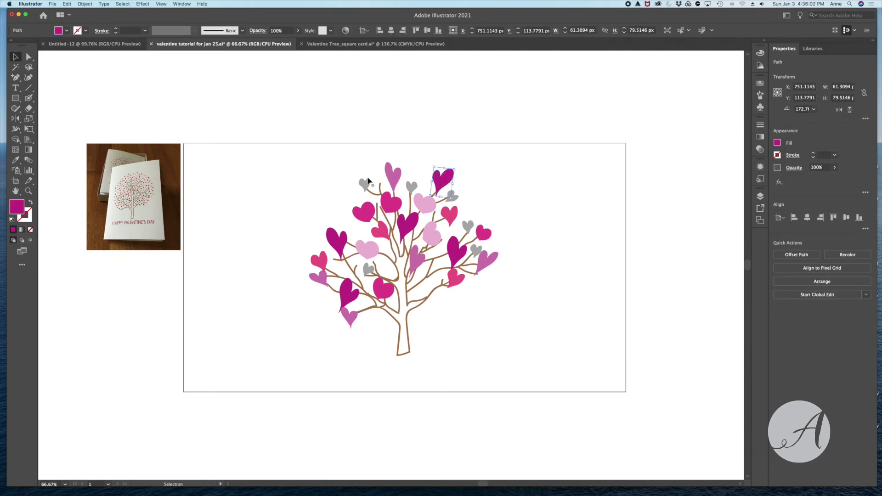
{"action": "left_click", "coordinate": [294, 221]}
{"action": "left_click", "coordinate": [348, 294]}
{"action": "left_click_drag", "start_coordinate": [332, 298], "coordinate": [296, 298]}
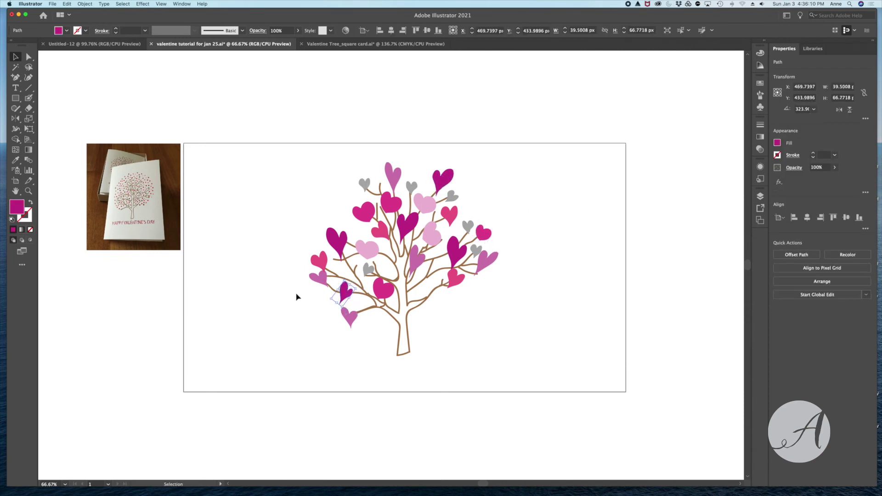
{"action": "left_click", "coordinate": [296, 297]}
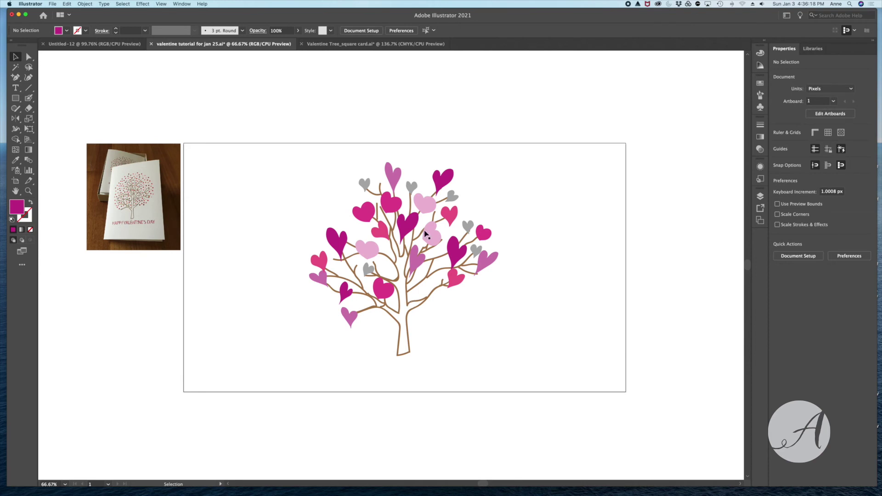
Place a copy of the upper light pink heart on the lower right branch and a copy of the inner grey heart on the left branch beside it.
{"action": "left_click", "coordinate": [426, 204]}
{"action": "left_click", "coordinate": [510, 328]}
{"action": "left_click_drag", "start_coordinate": [369, 269], "coordinate": [356, 264]}
Place small copies of the pink heart on the inner left and upper right branches, reflecting the upper right one.
{"action": "left_click_drag", "start_coordinate": [380, 229], "coordinate": [434, 212]}
{"action": "left_click", "coordinate": [325, 199]}
{"action": "right_click", "coordinate": [526, 162]}
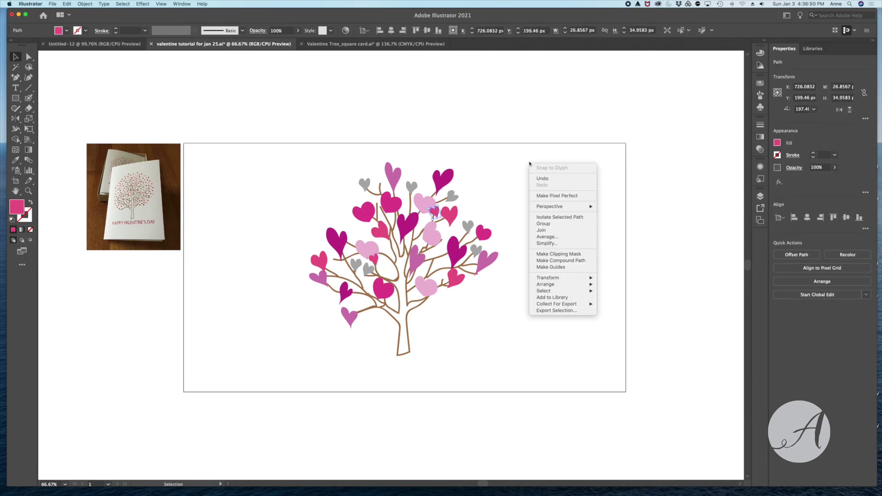
{"action": "mouse_move", "coordinate": [562, 278]}
{"action": "left_click", "coordinate": [614, 299]}
{"action": "left_click", "coordinate": [610, 456]}
Place a small copy of the light pink heart on the left branch below the dark magenta heart.
{"action": "left_click", "coordinate": [487, 262]}
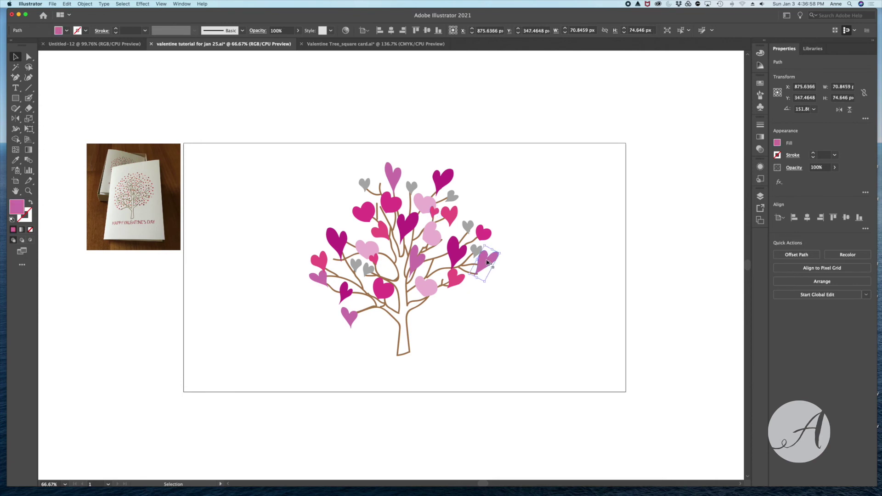
{"action": "left_click", "coordinate": [427, 289]}
{"action": "left_click_drag", "start_coordinate": [428, 288], "coordinate": [382, 183]}
{"action": "left_click", "coordinate": [293, 244]}
Place a copy of the small inner left pink heart on the bare upper left twig beside the grey heart.
{"action": "left_click", "coordinate": [375, 260]}
{"action": "left_click", "coordinate": [361, 203]}
{"action": "left_click", "coordinate": [380, 183]}
{"action": "left_click", "coordinate": [334, 355]}
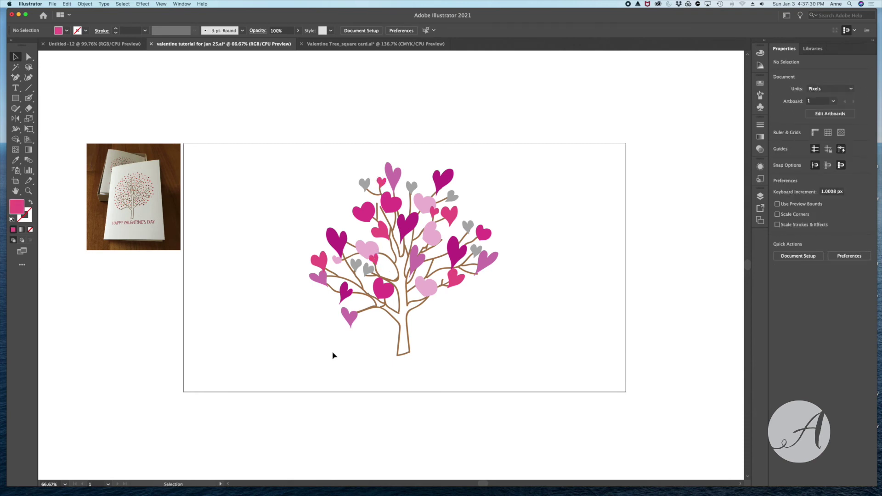